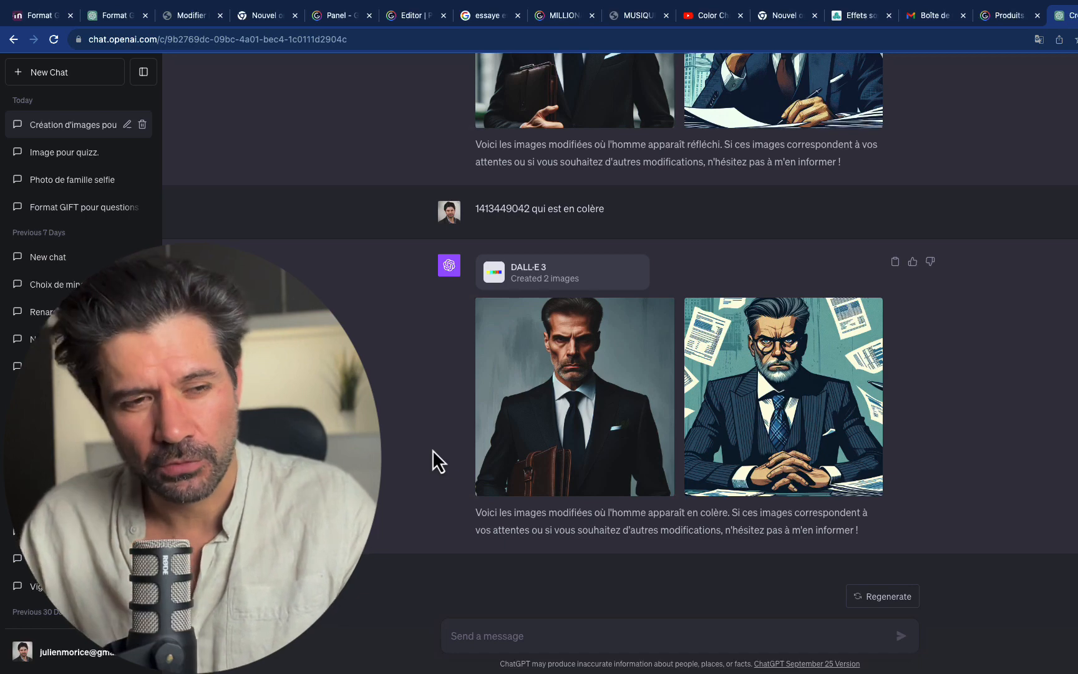
scroll(432, 449, up, 10)
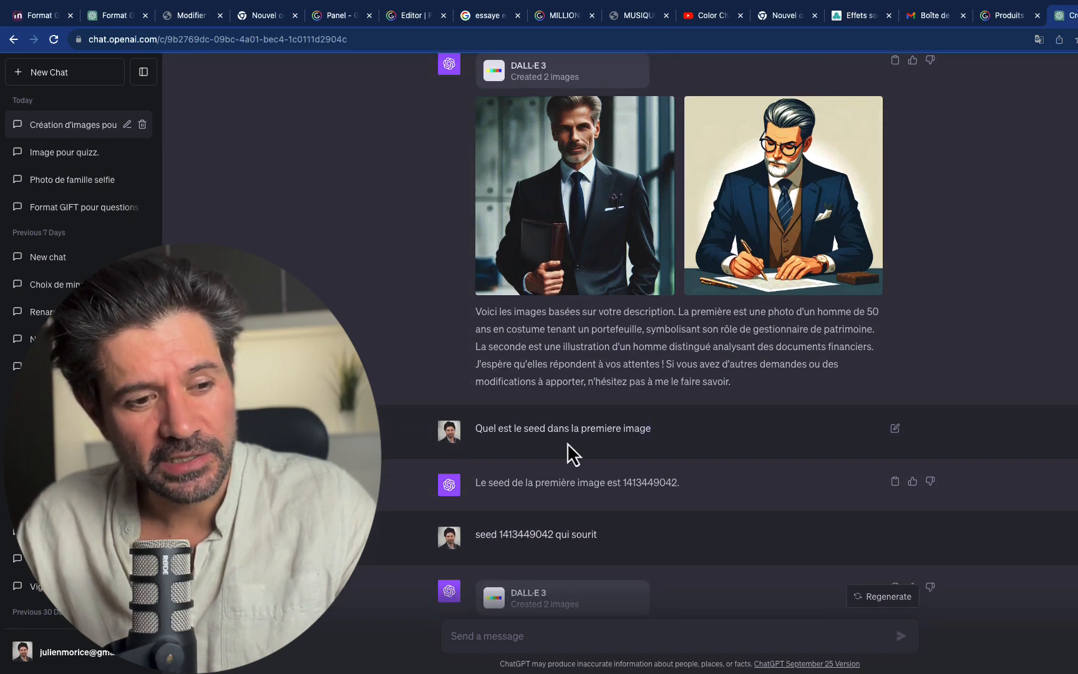
drag(651, 429, 523, 426)
click(499, 444)
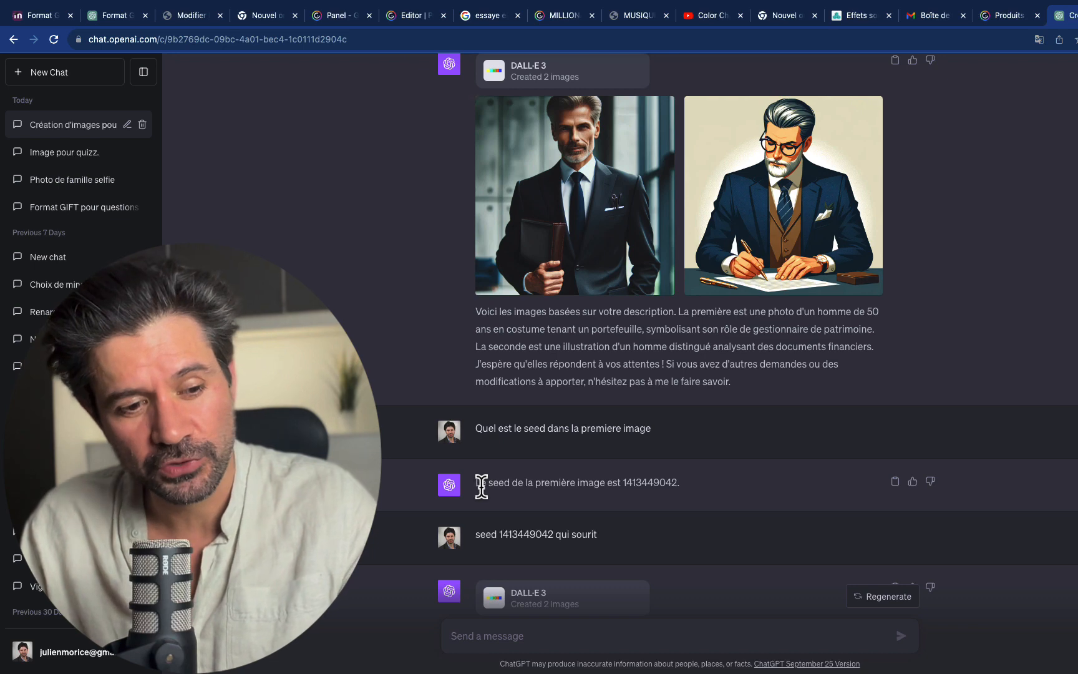
drag(481, 486, 680, 477)
scroll(624, 496, down, 2)
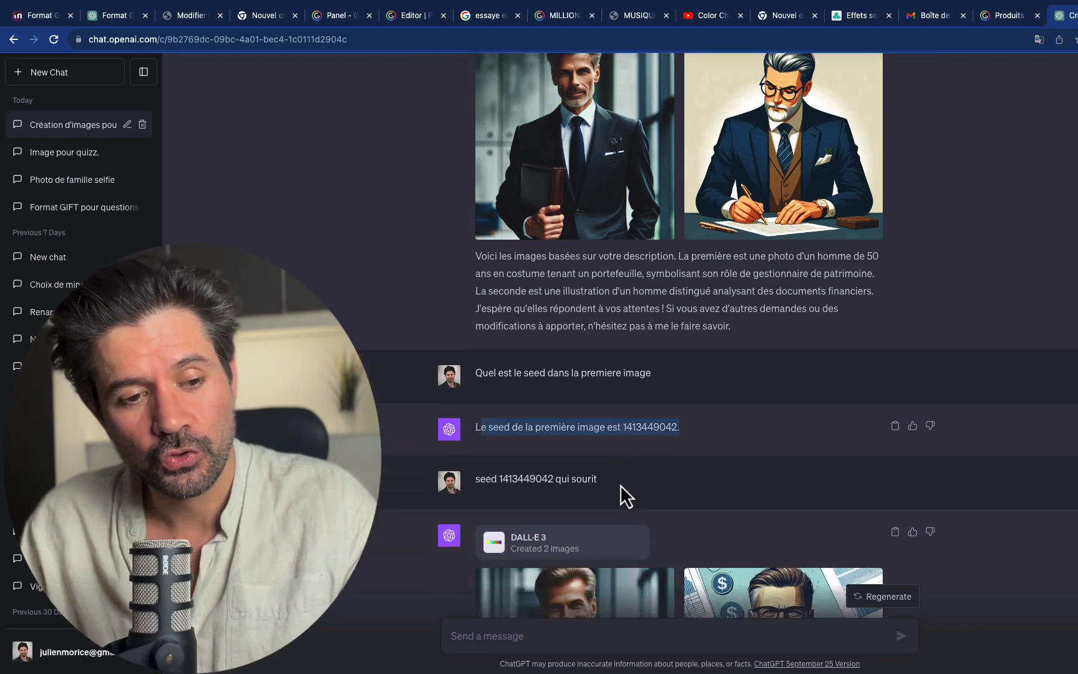
scroll(645, 404, up, 3)
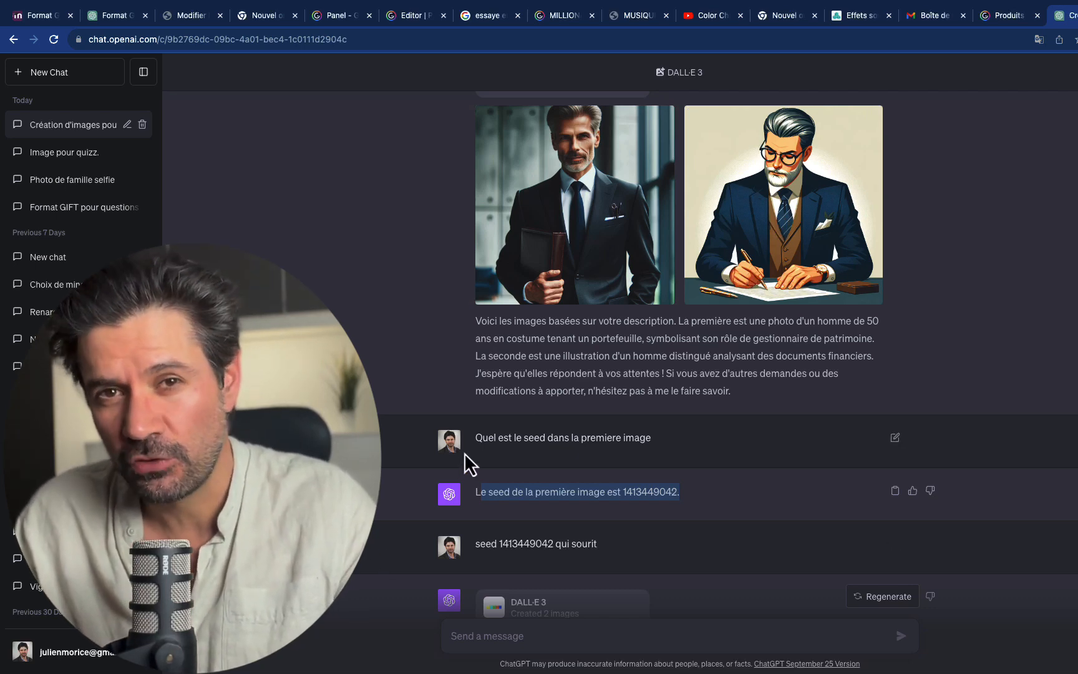
scroll(595, 349, down, 5)
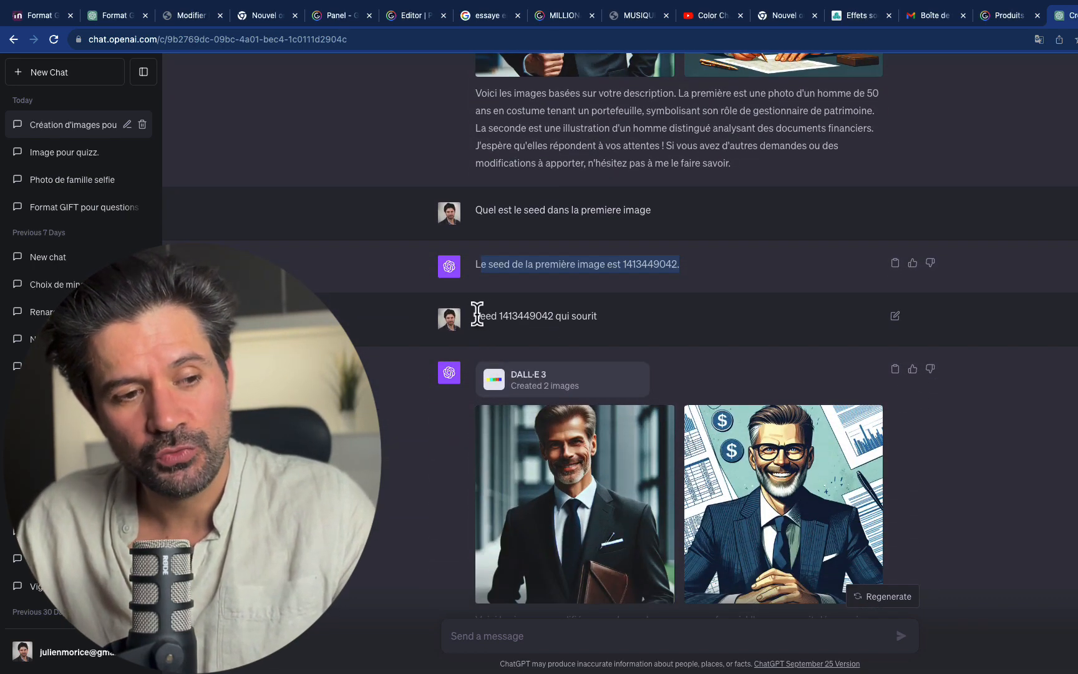
drag(476, 314, 553, 315)
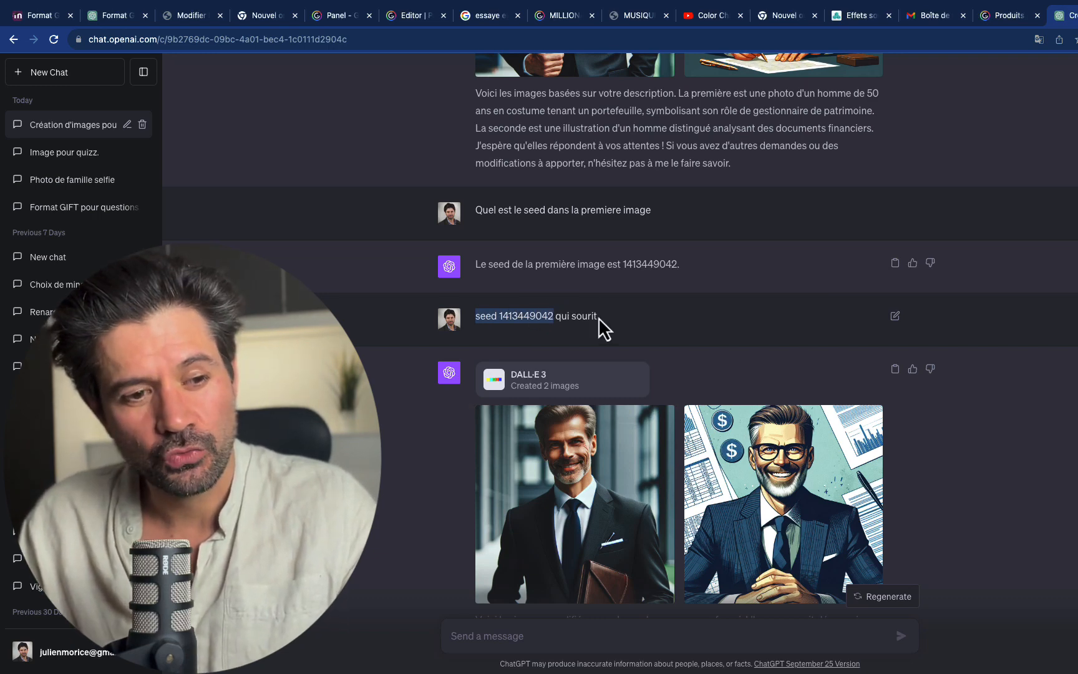
drag(597, 316, 561, 323)
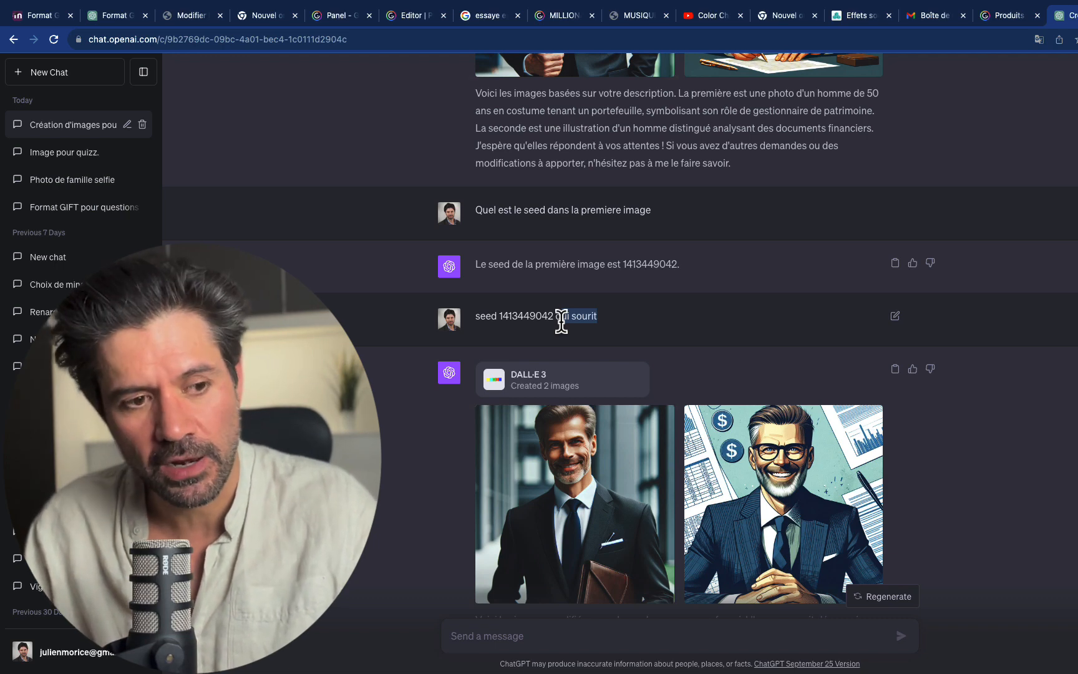
scroll(558, 322, down, 4)
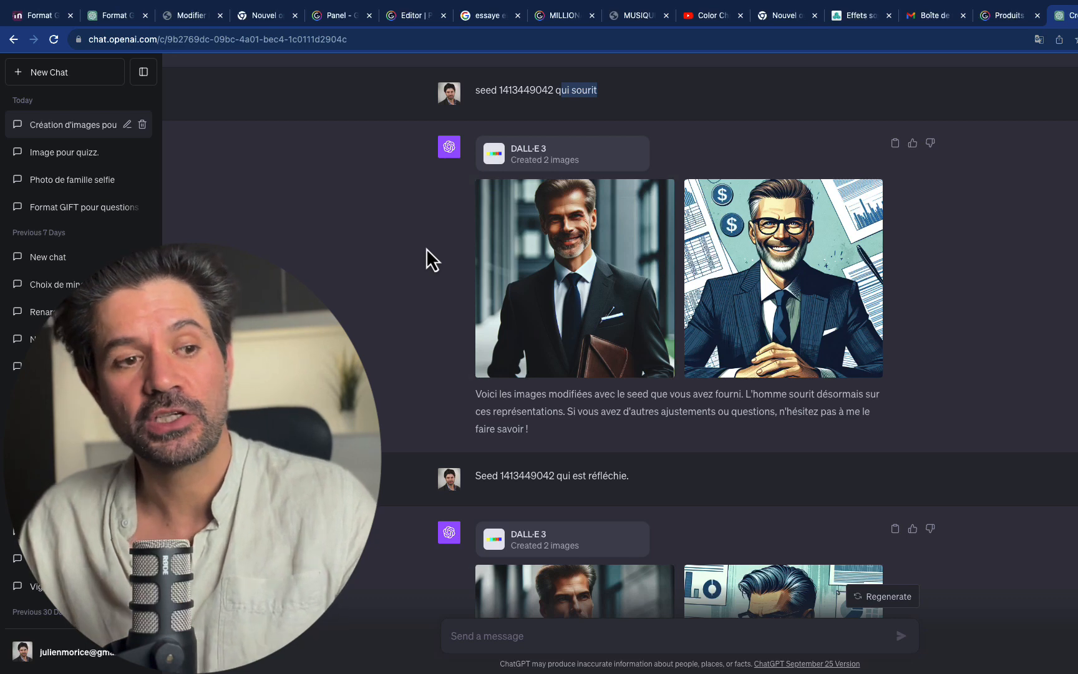
scroll(519, 342, down, 1)
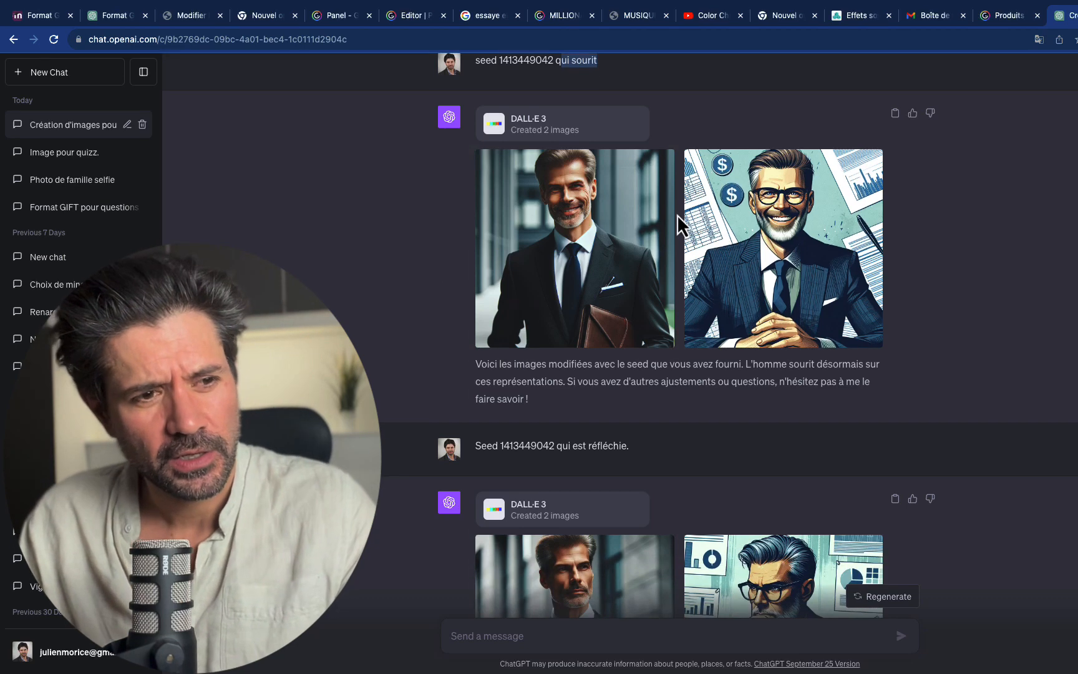
scroll(677, 214, down, 3)
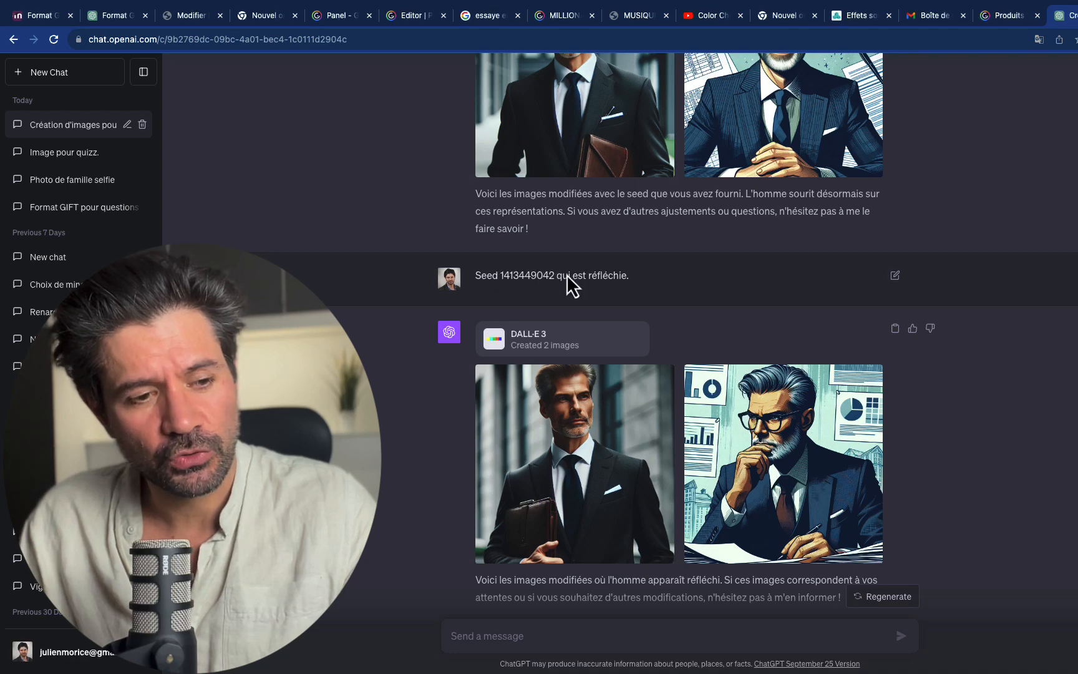
scroll(664, 275, down, 3)
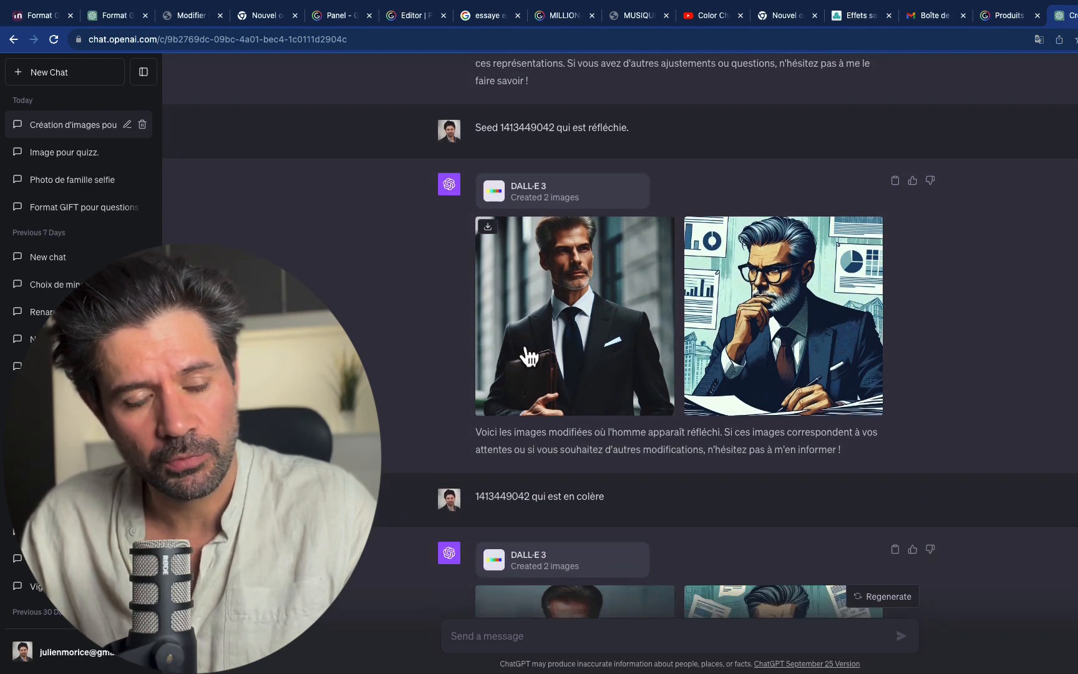
scroll(526, 353, down, 3)
scroll(530, 356, down, 2)
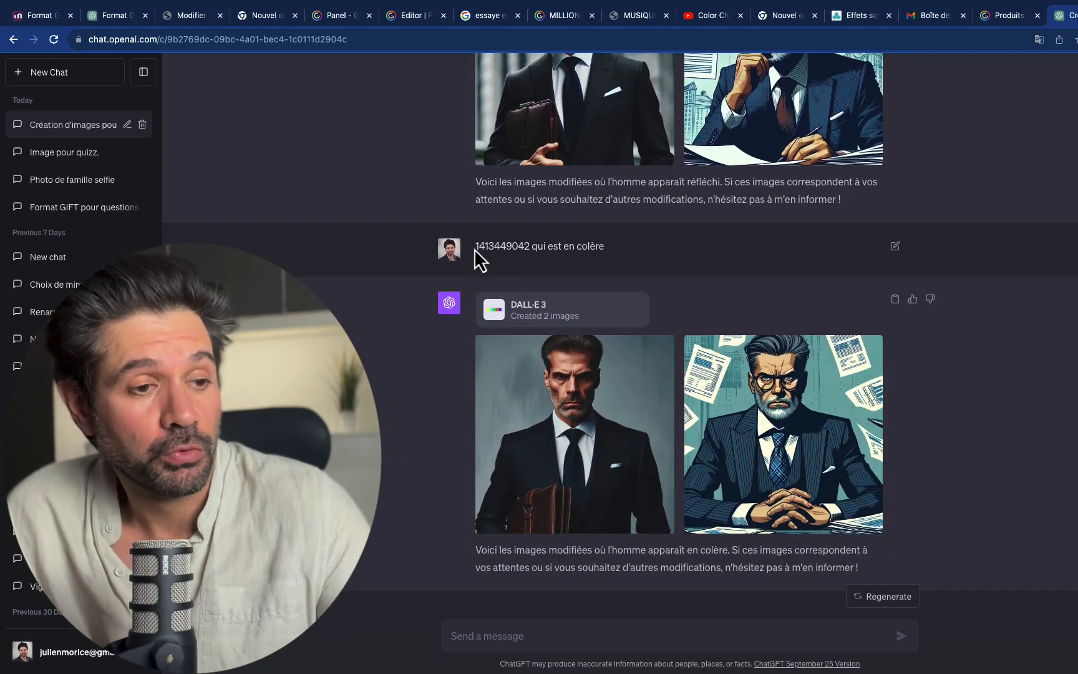
drag(477, 246, 529, 246)
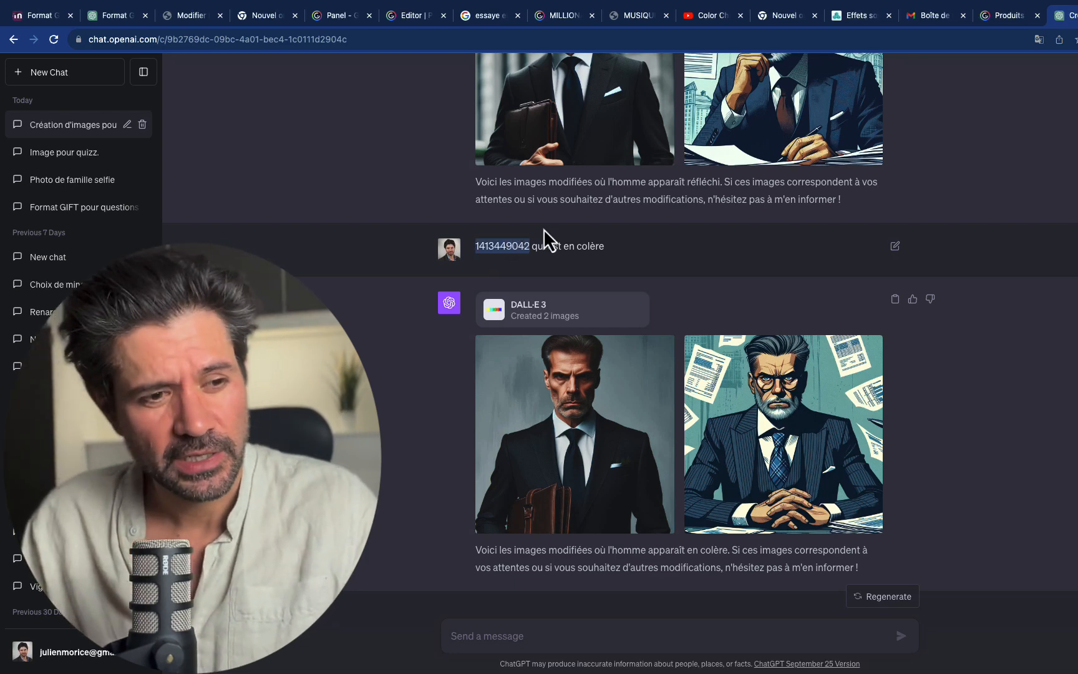
drag(525, 246, 626, 258)
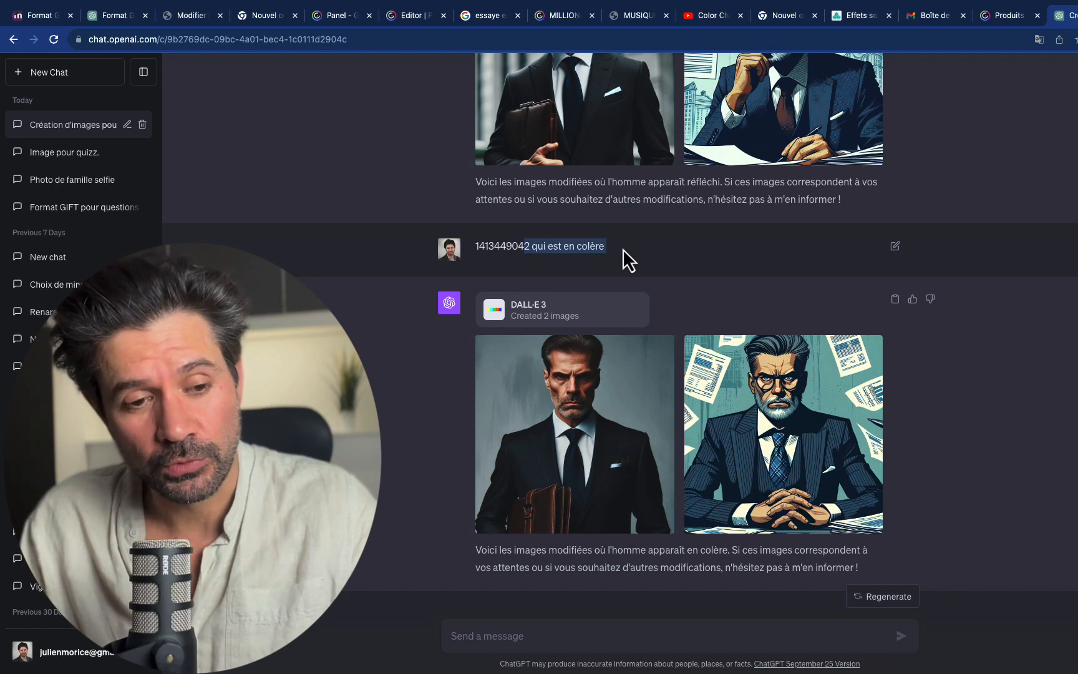
scroll(608, 265, down, 1)
scroll(483, 373, up, 20)
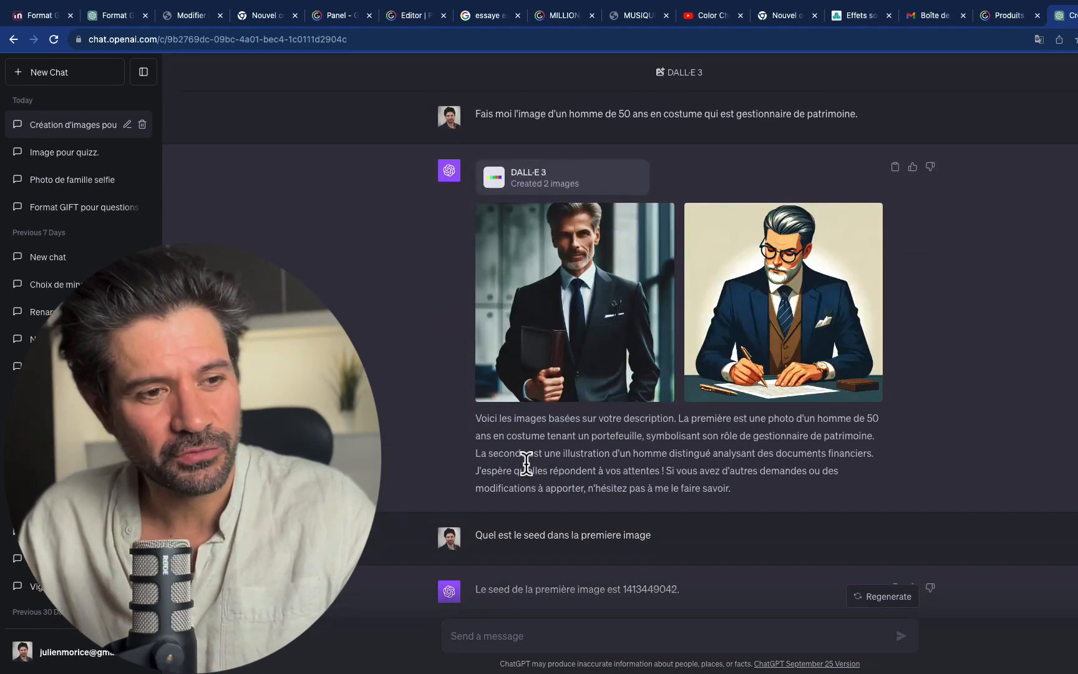
Step: Start a new chat using GPT-4 with the DALL·E 3 mode
click(58, 77)
mouse_move(719, 68)
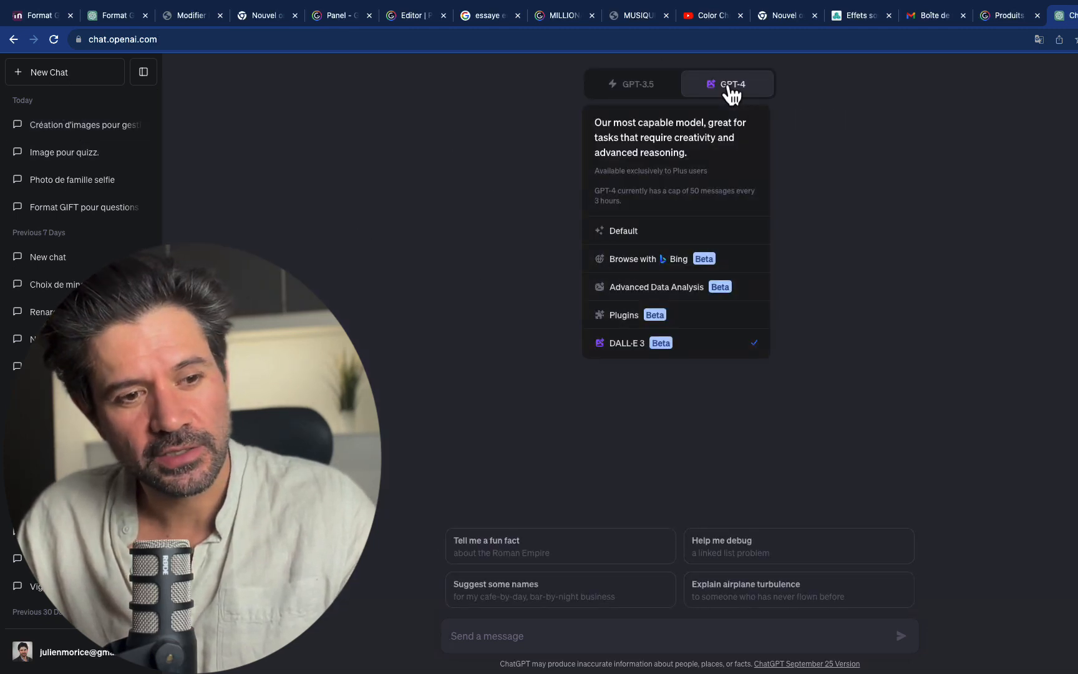
click(649, 343)
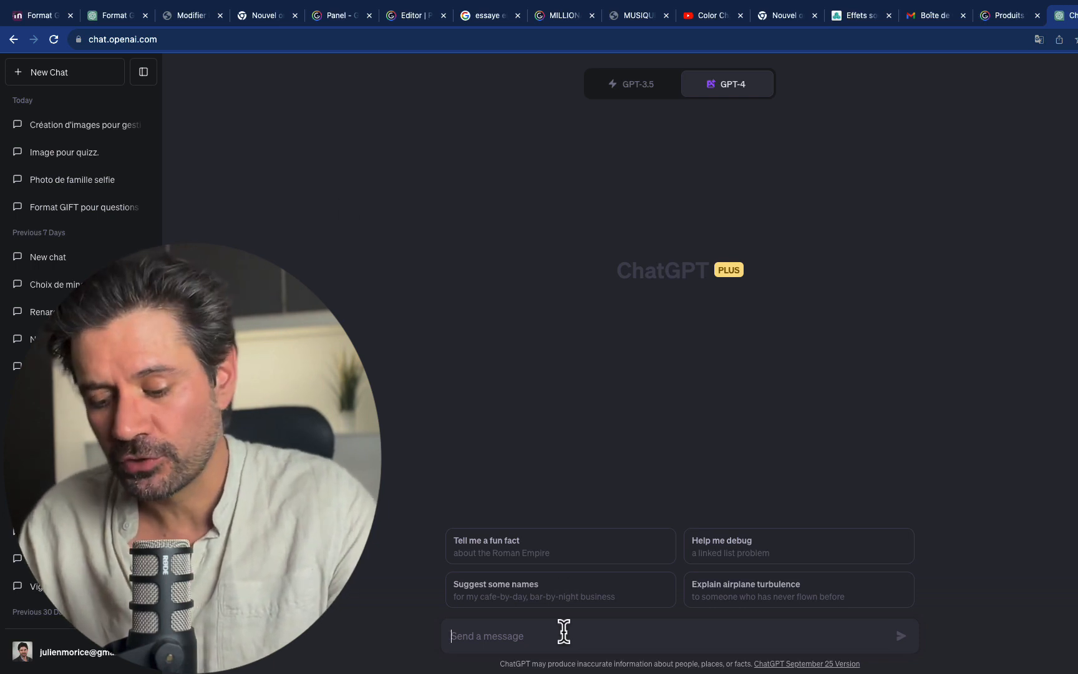
Step: Send the image prompt "Un chimiste en blouse qui pose dans son bureau"
text(Un chimiste en)
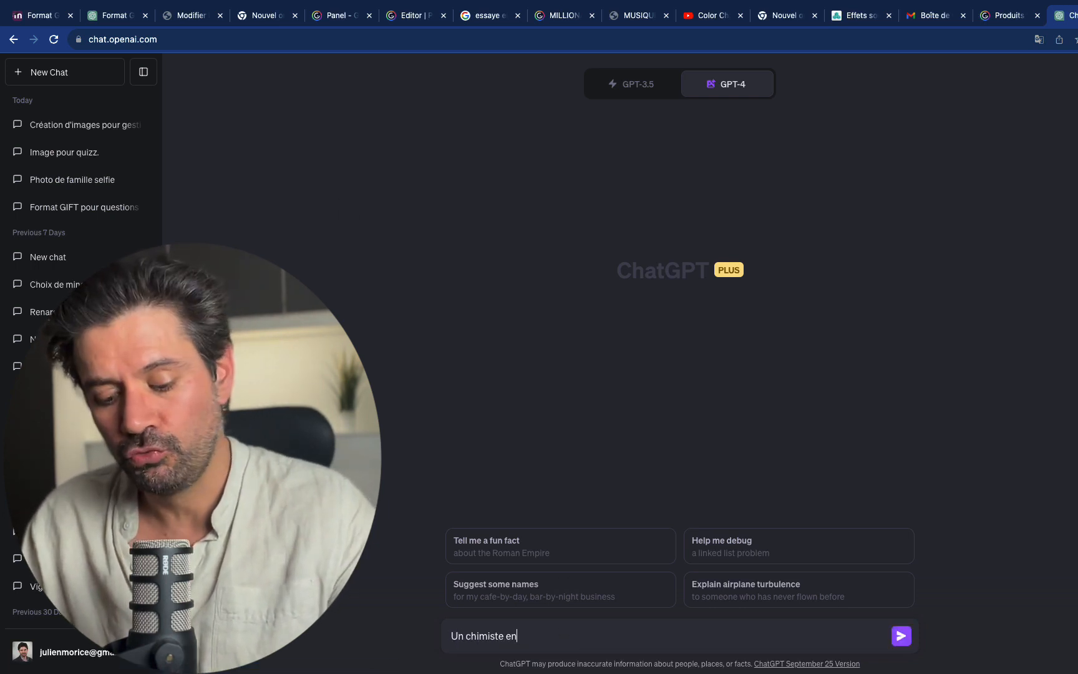
text( blouse qui pose dans )
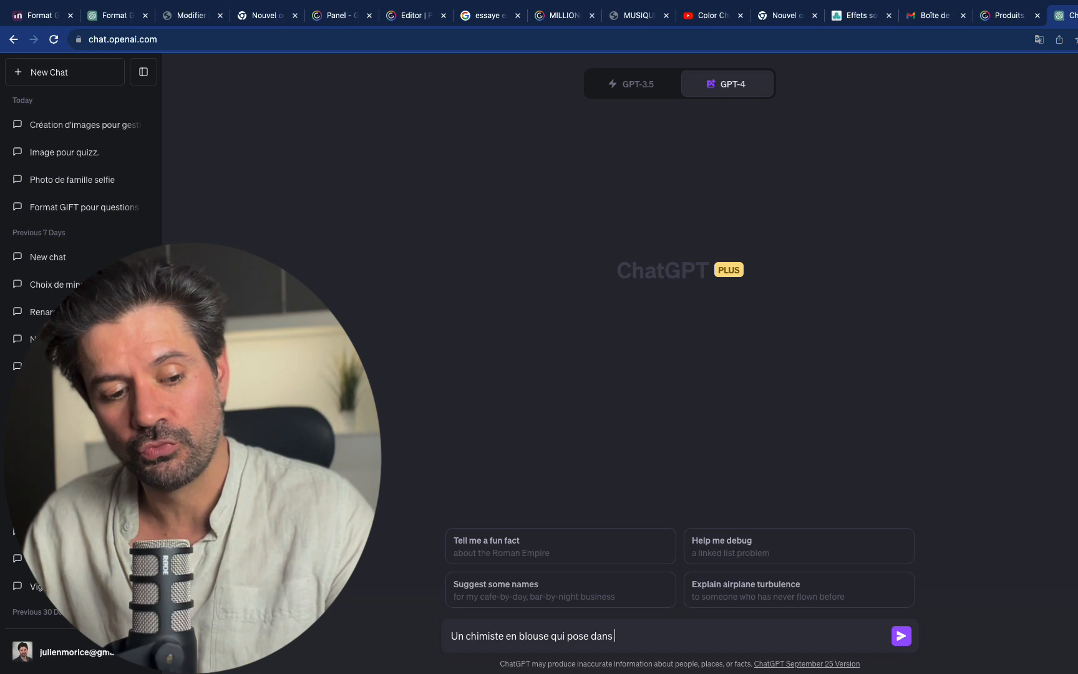
text(son bureau)
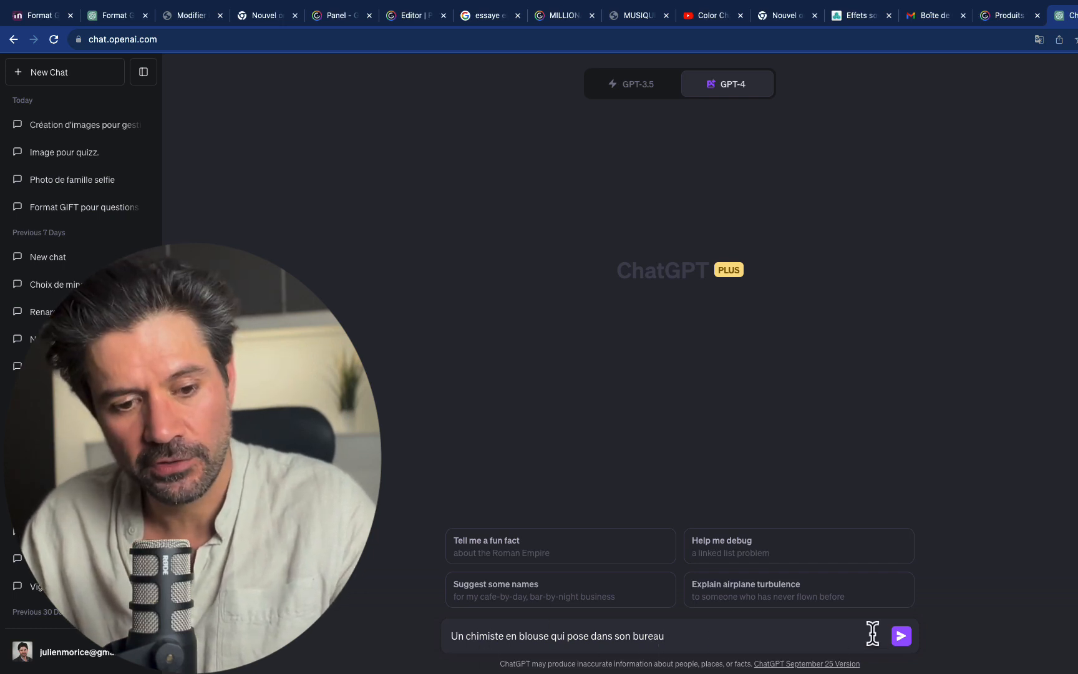
click(901, 636)
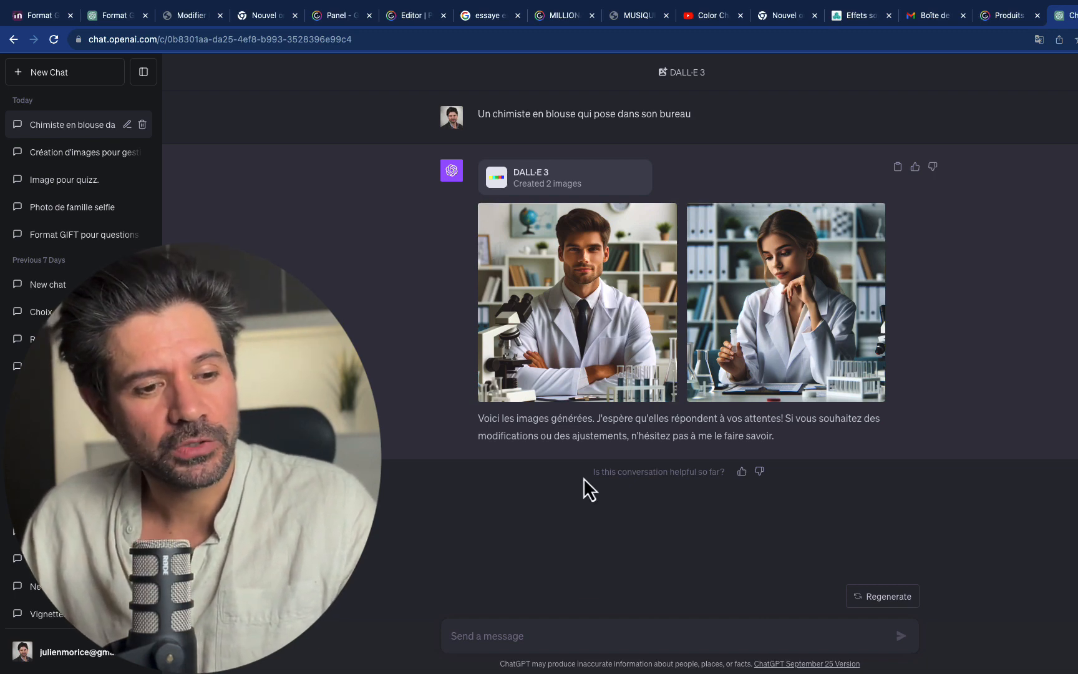
Step: Ask for the generated images' seed with the message "quel est le seed de l'image"
click(553, 629)
text(que)
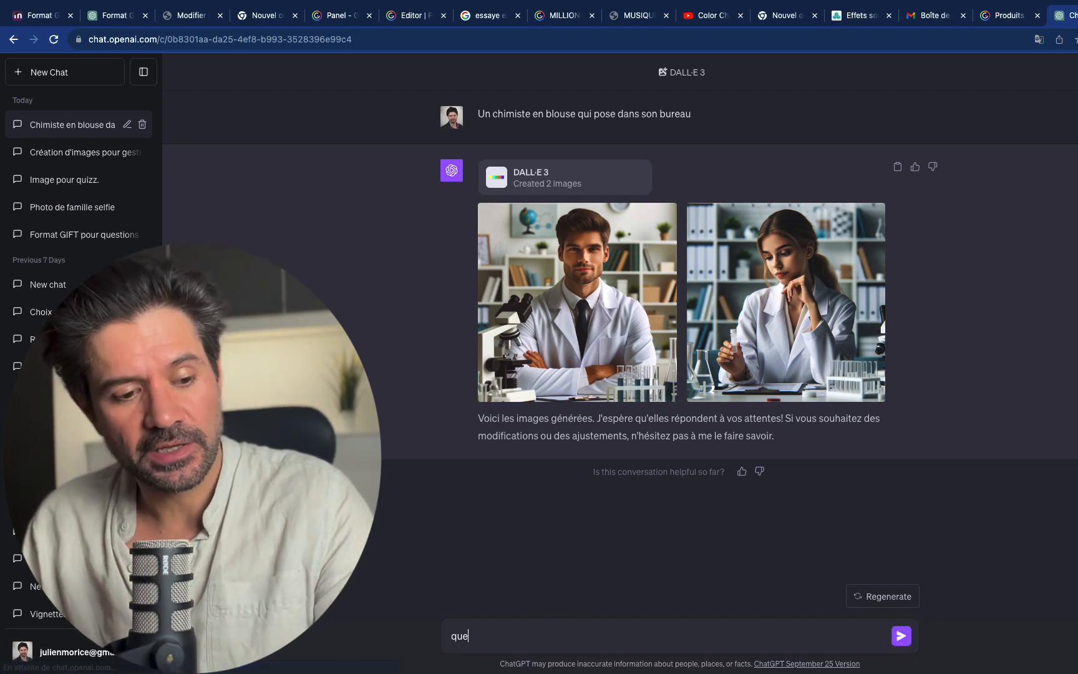
text(l est le seed)
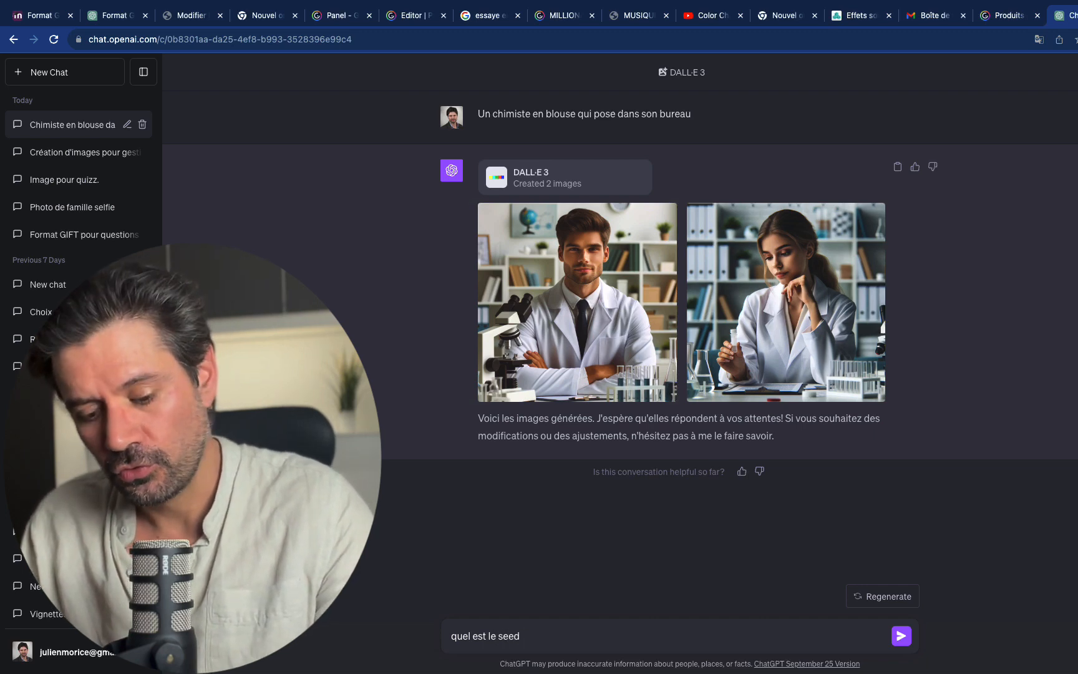
text( de l'image)
key(Return)
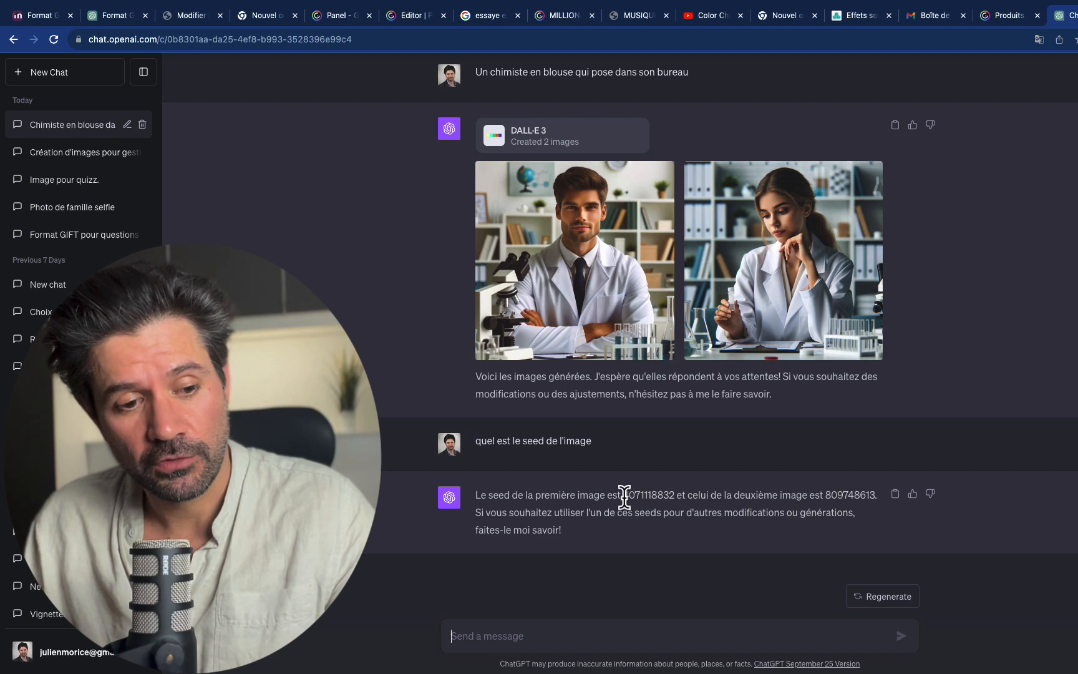
drag(624, 497, 671, 493)
key(super+c)
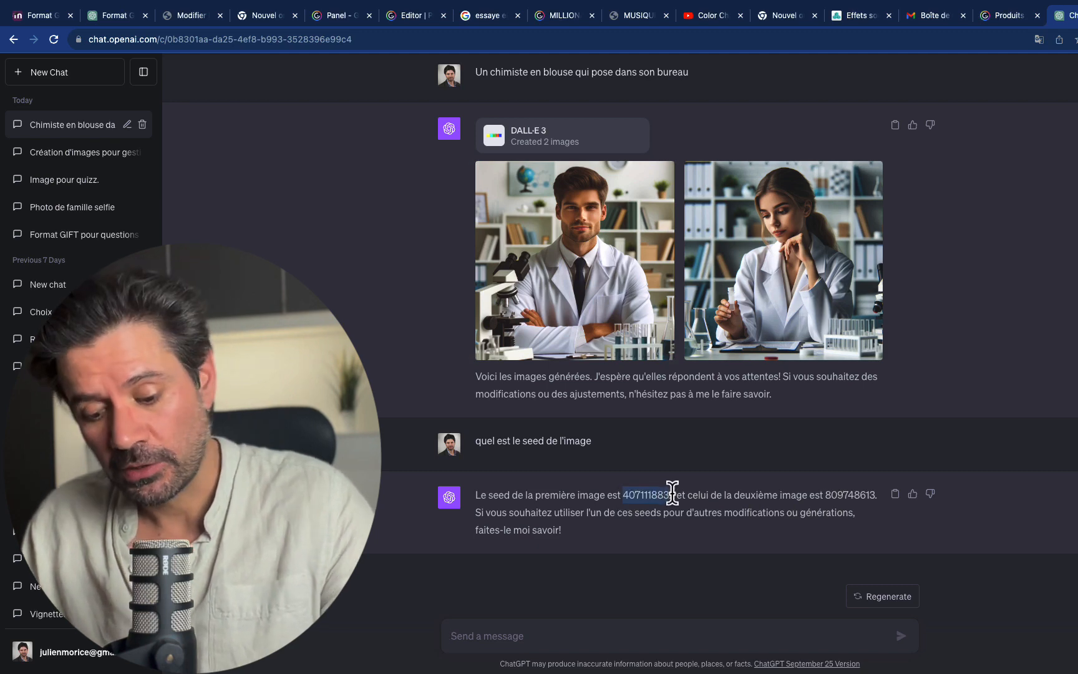
click(525, 638)
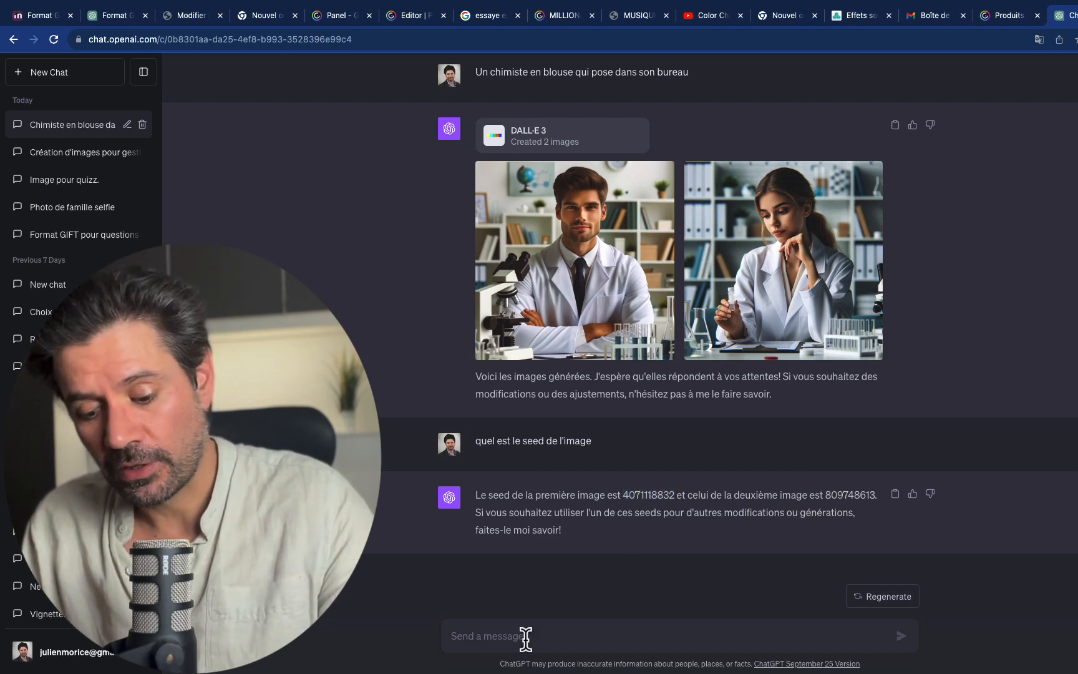
key(super+v)
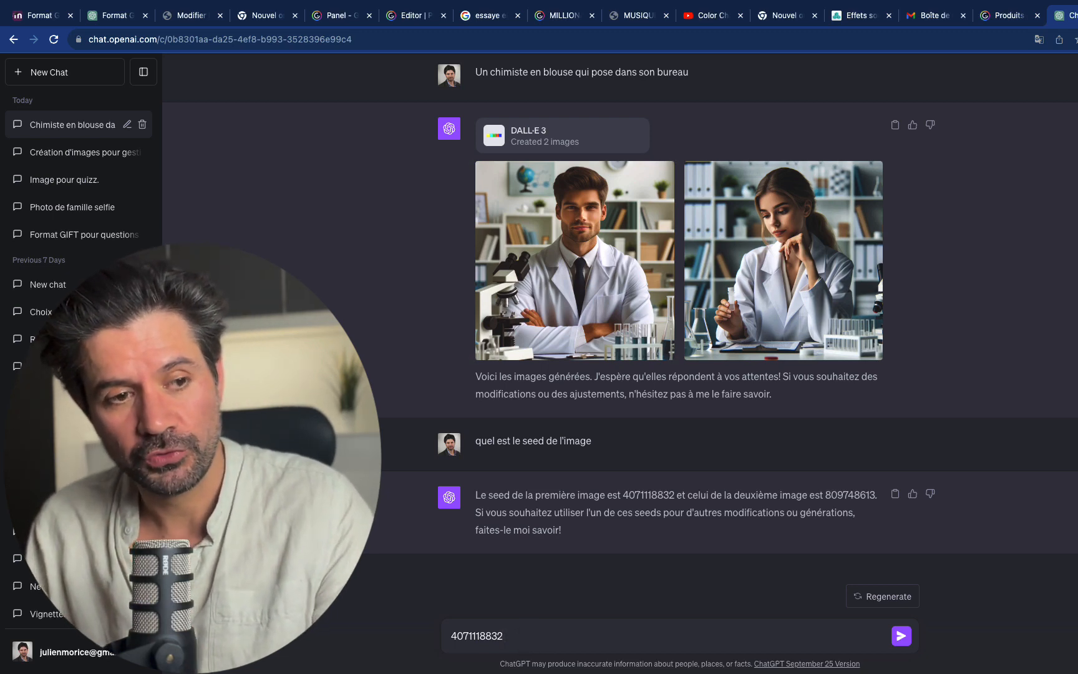
text(qui so)
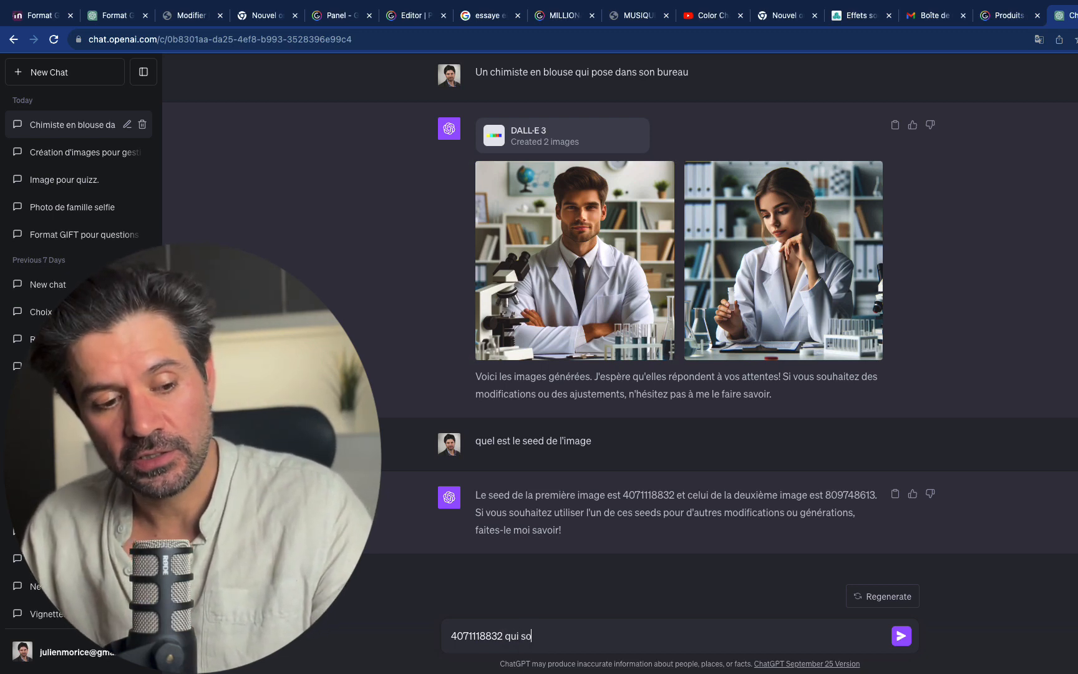
text(uri)
text(t)
key(Return)
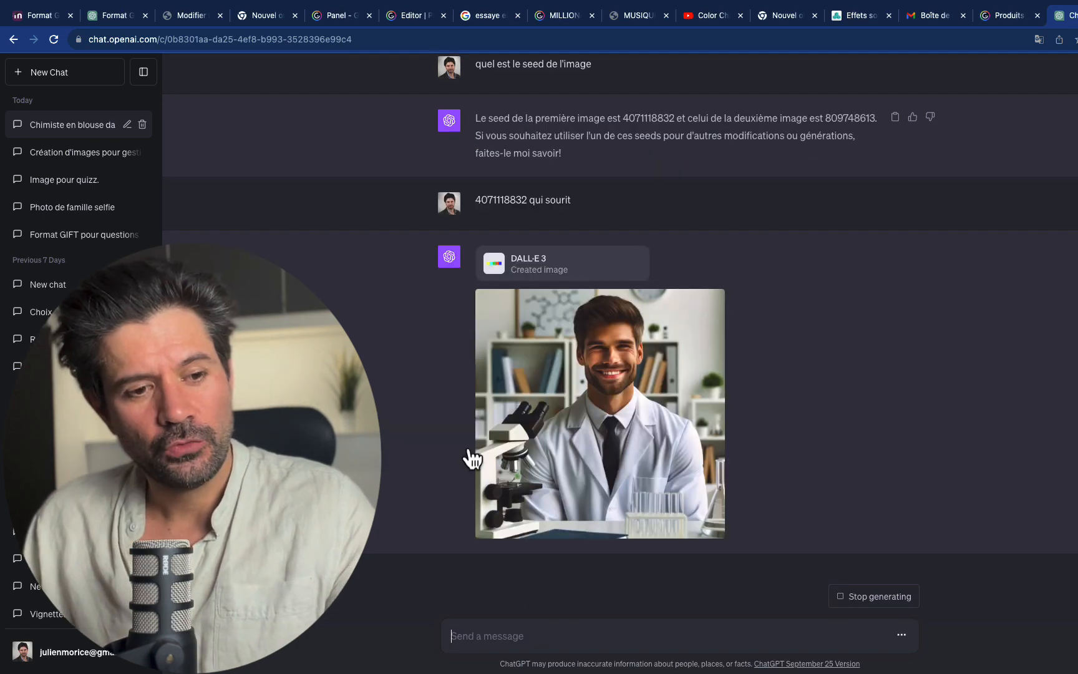
Step: Copy the second image's seed, 809748613, from the reply into a new message
scroll(474, 452, up, 7)
scroll(491, 449, down, 6)
scroll(493, 440, up, 5)
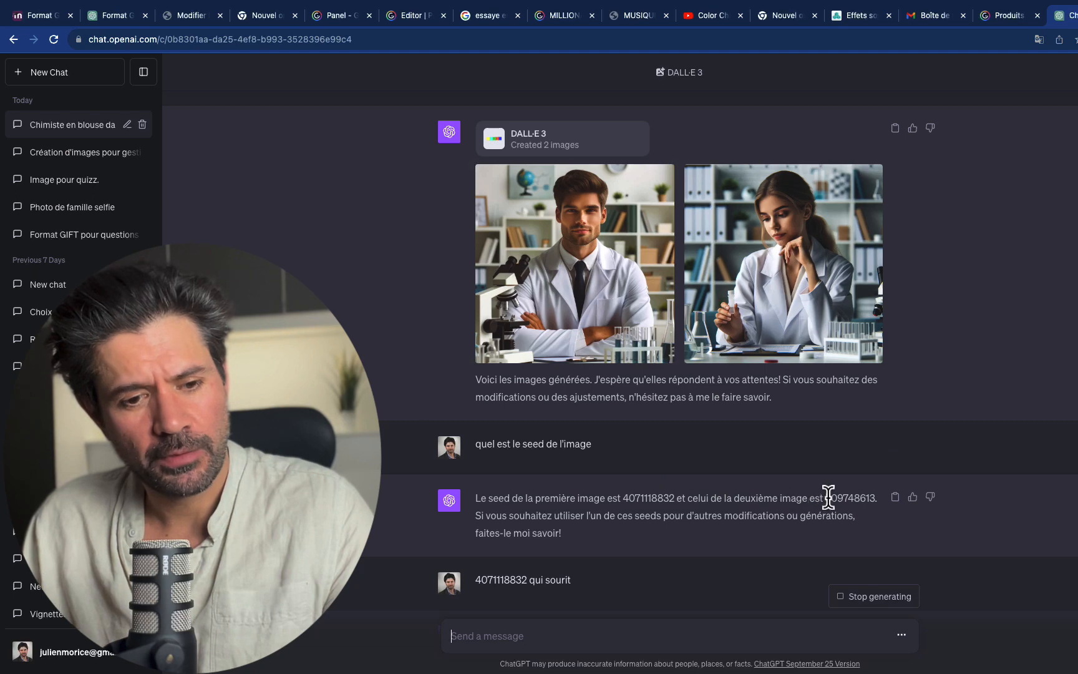
drag(825, 498, 876, 496)
key(super+c)
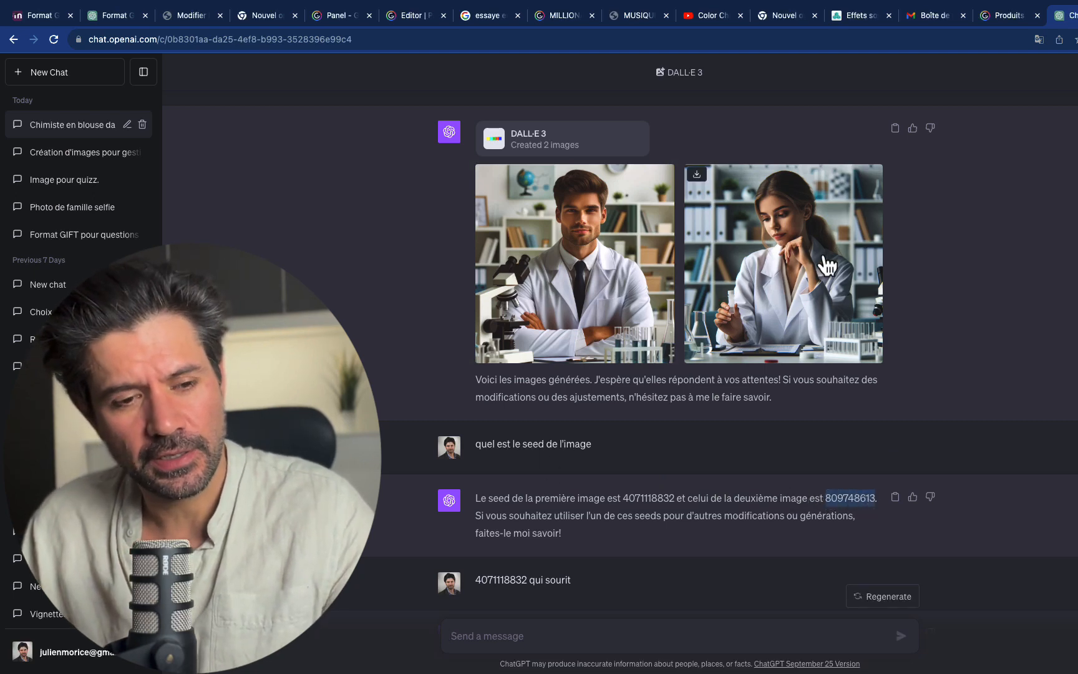
scroll(736, 468, down, 7)
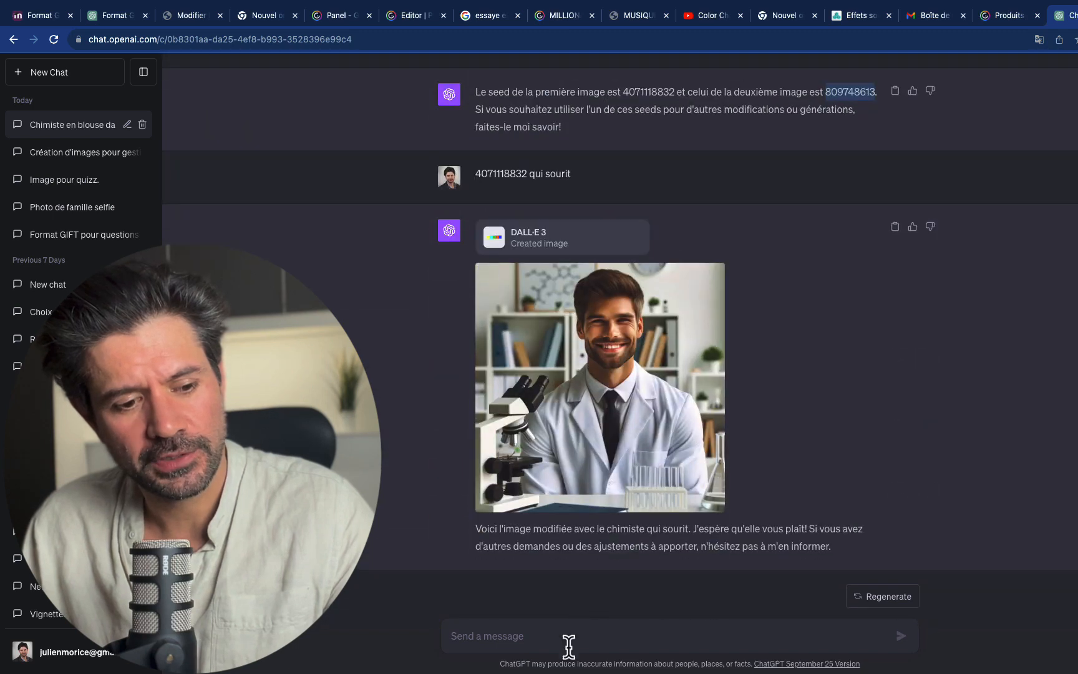
click(543, 639)
key(super+v)
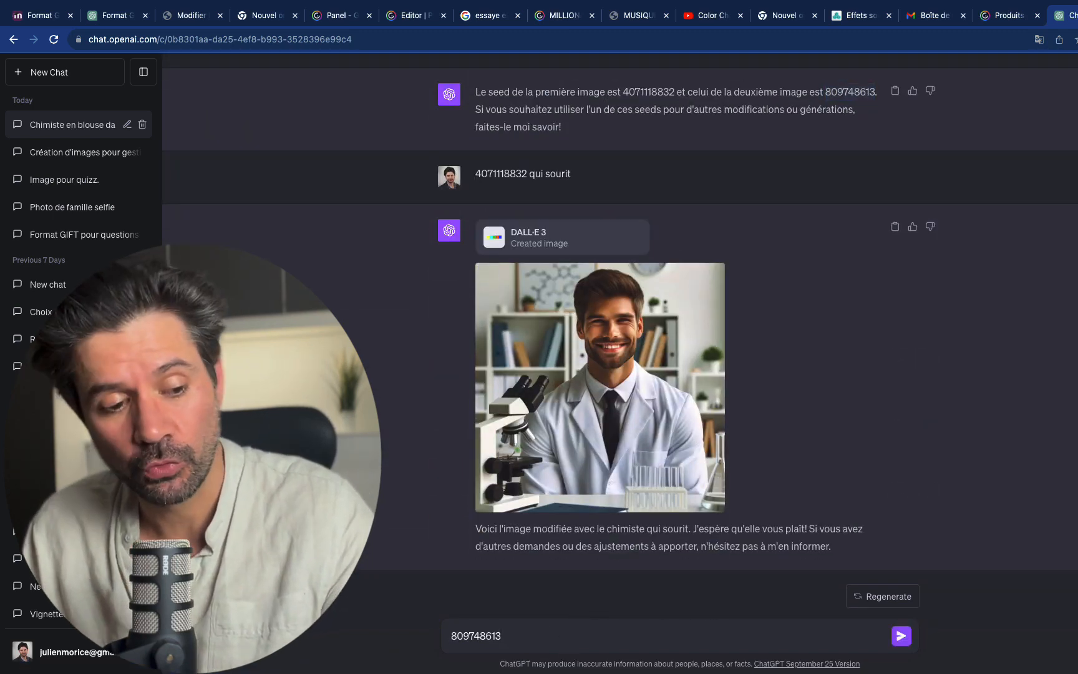
Step: Complete the variation request after the seed with "qui réfléchie en se tenant le menton." and send it
text(qui ré)
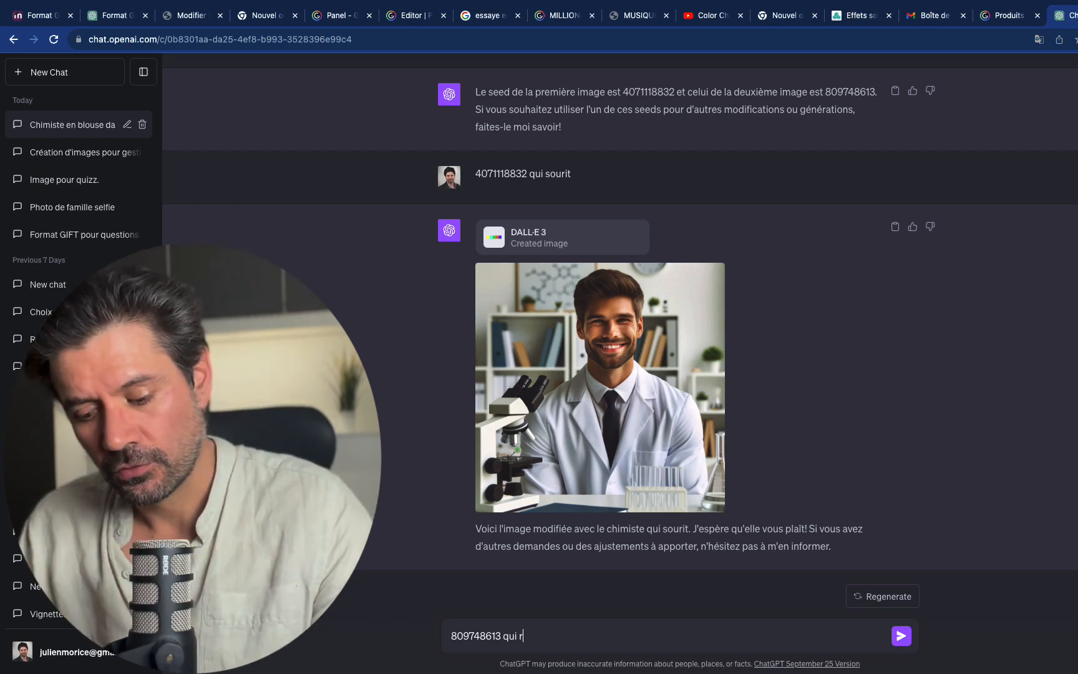
text(f)
key(BackSpace)
text(éfléchie ene s)
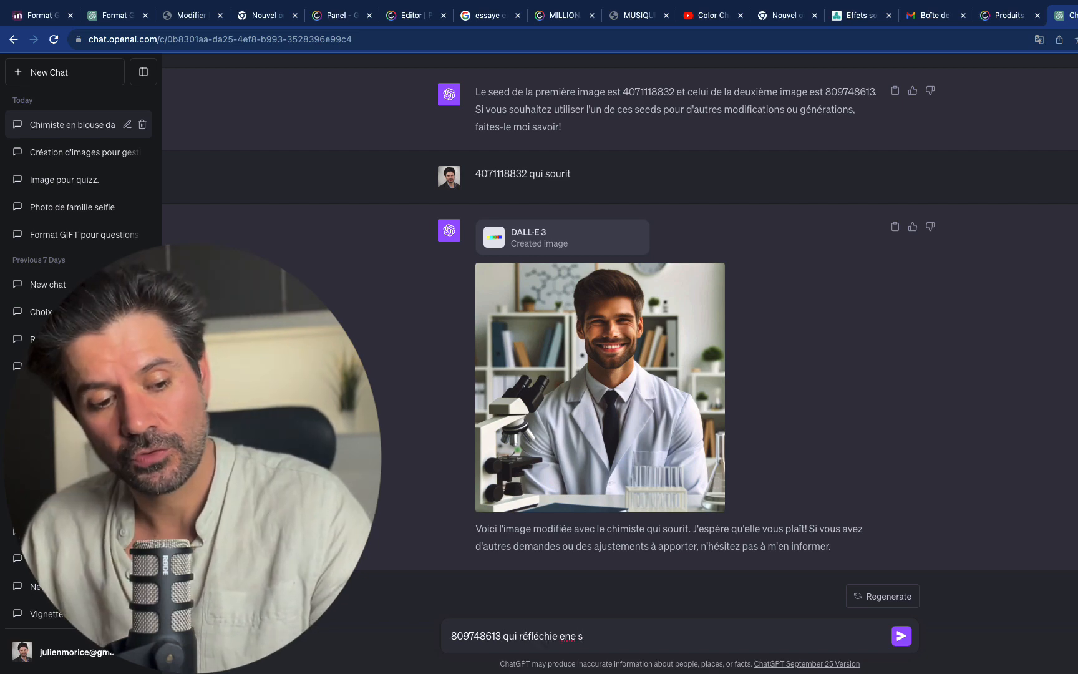
key(BackSpace)
key(BackSpace)
key(BackSpace)
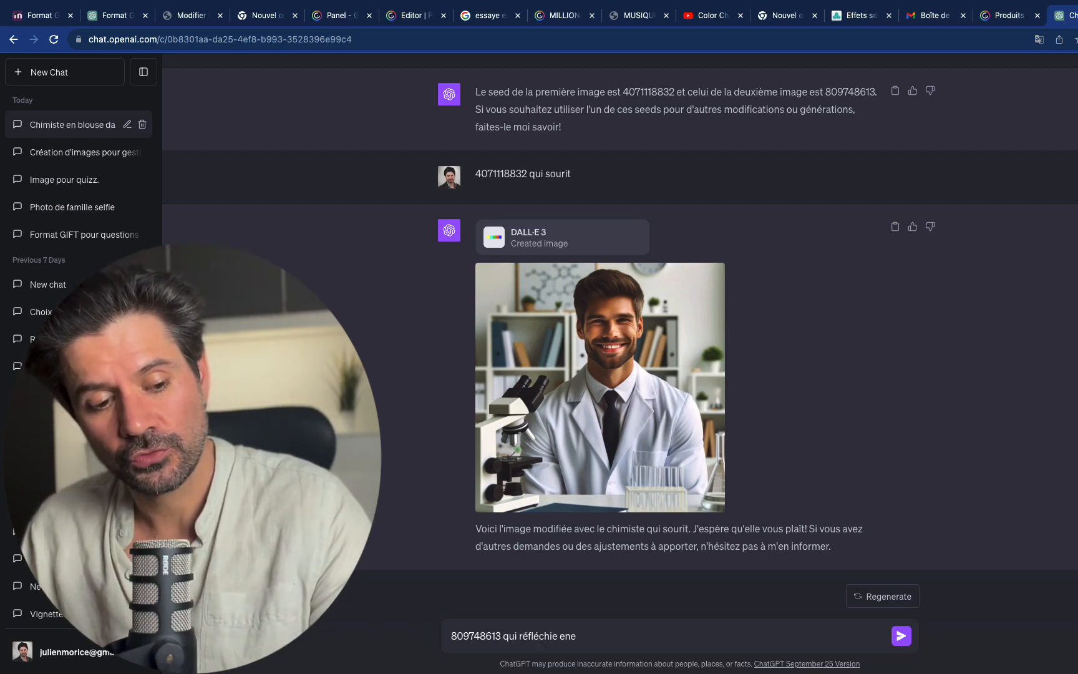
text(se tenant le menton.)
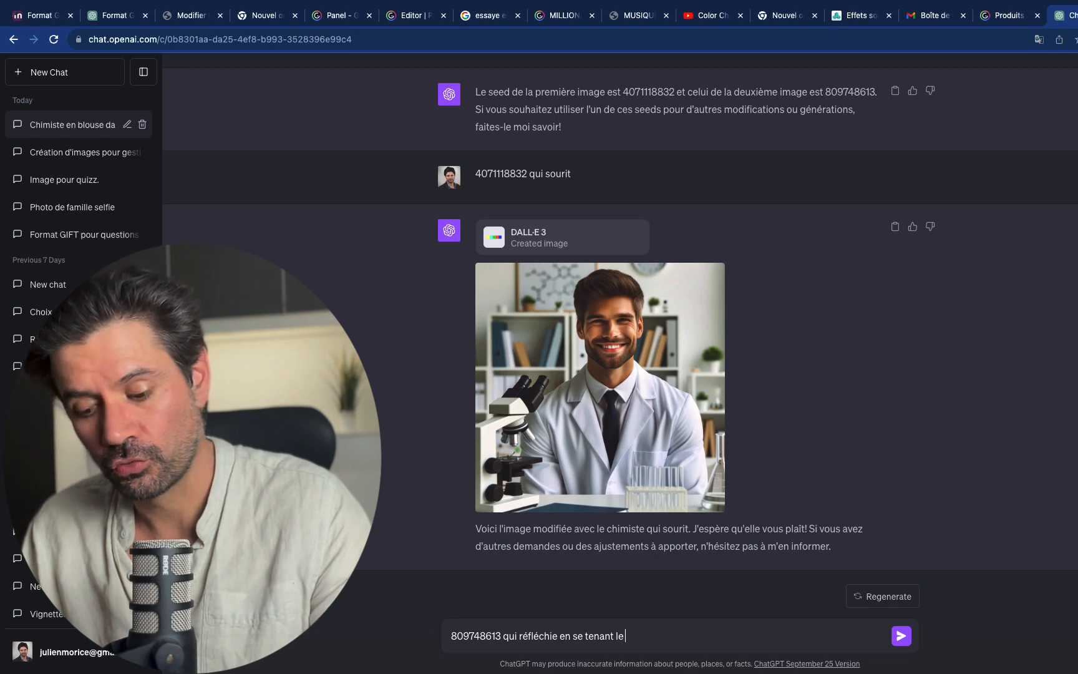
key(Return)
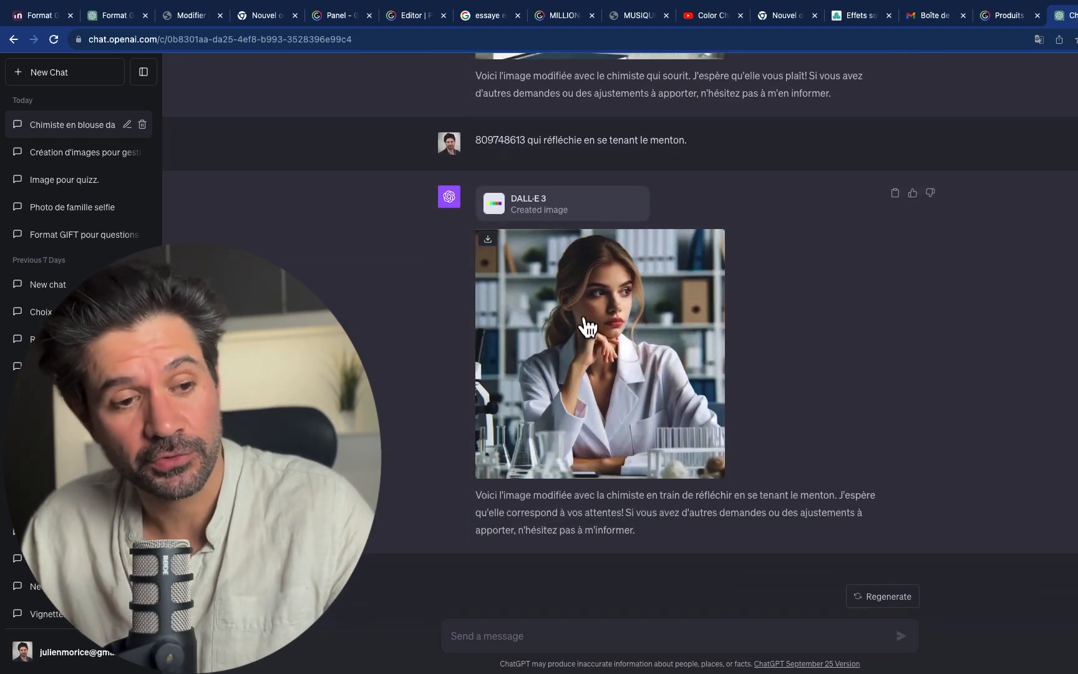
Step: Compare the seed-based variations with the two original chemist images in the conversation
scroll(615, 354, up, 10)
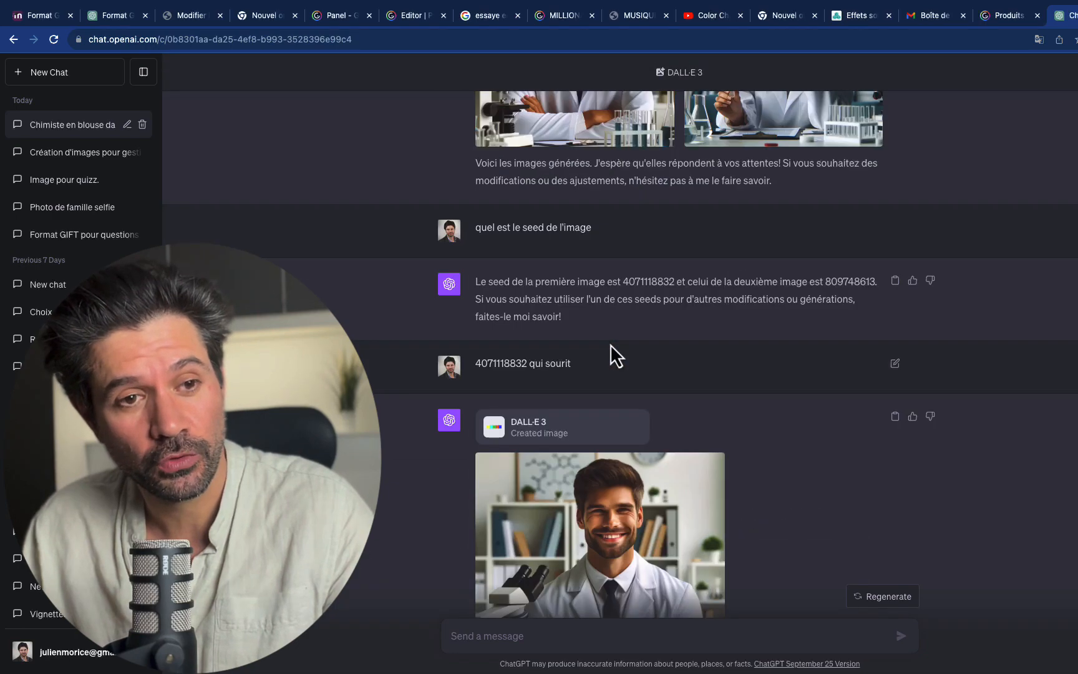
scroll(610, 344, down, 8)
scroll(610, 344, down, 3)
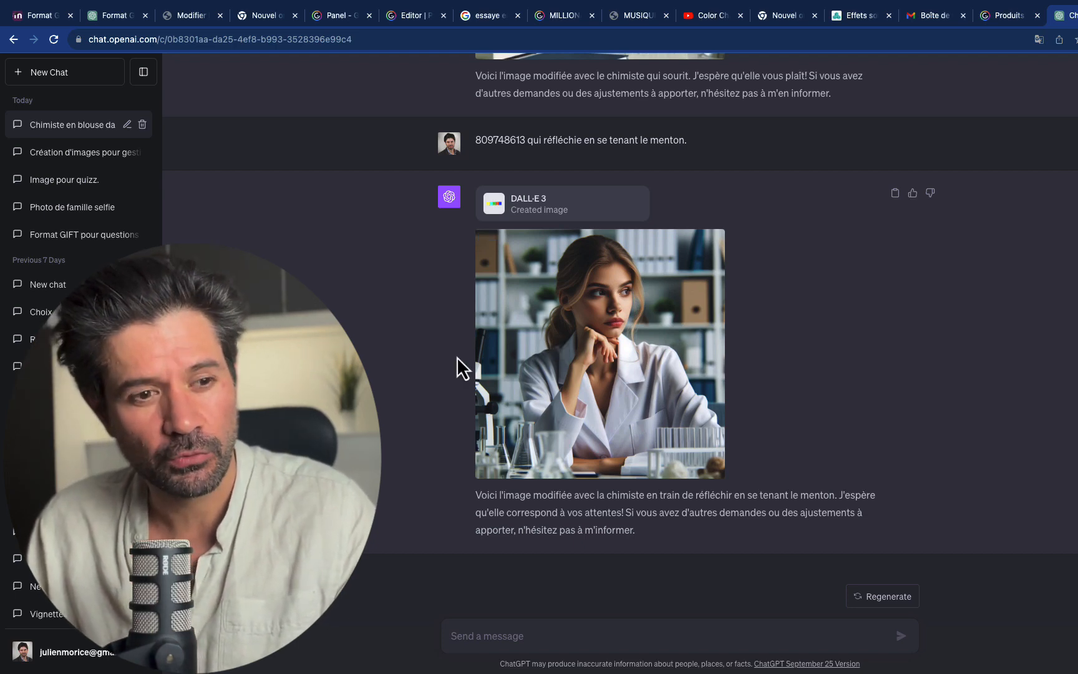
scroll(509, 342, up, 15)
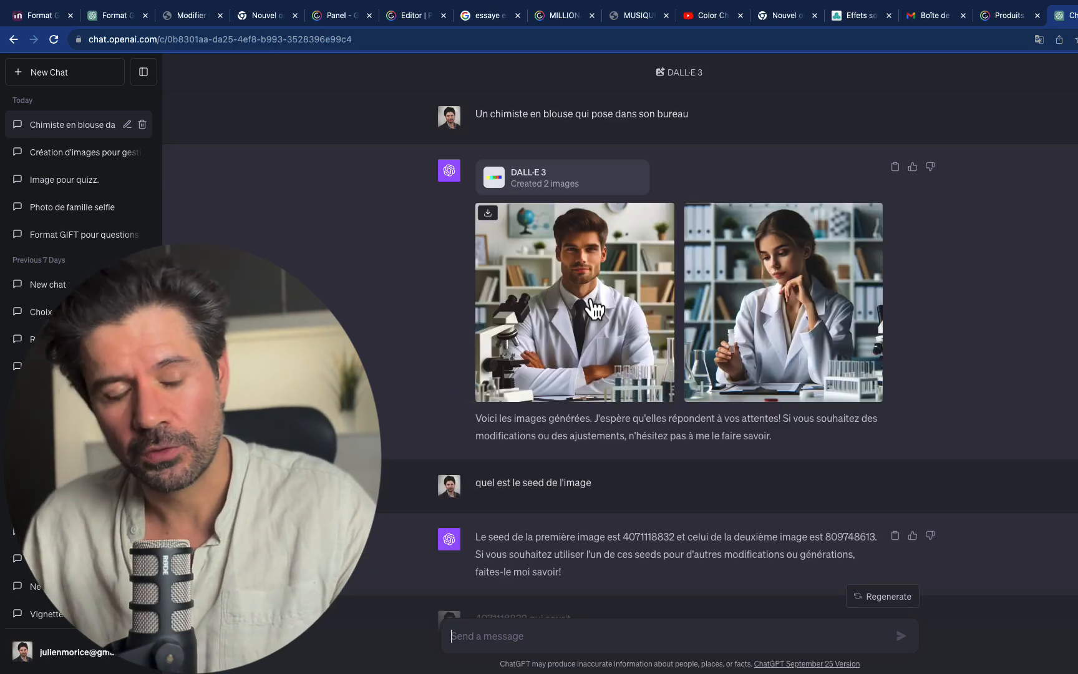